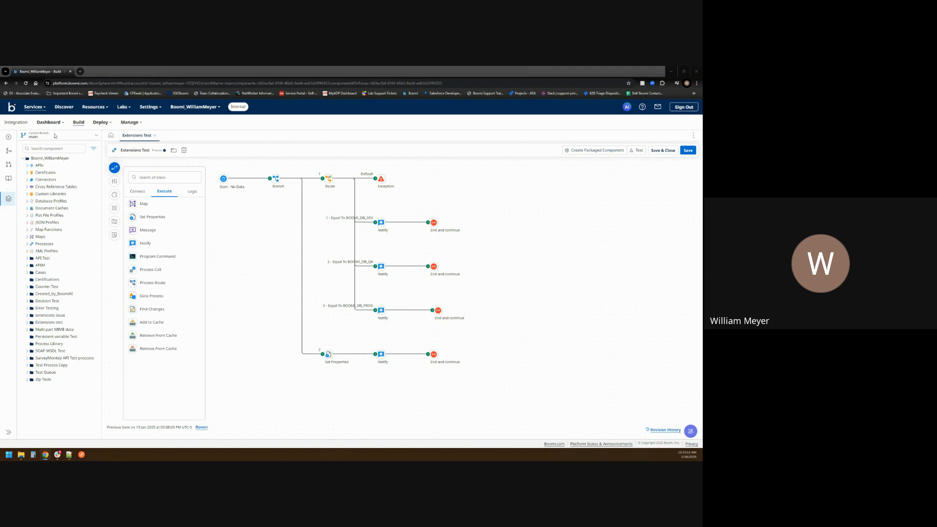
Step: Open Branch Management and delete the existing test branch, confirming the deletion
{"action": "left_click", "coordinate": [258, 296]}
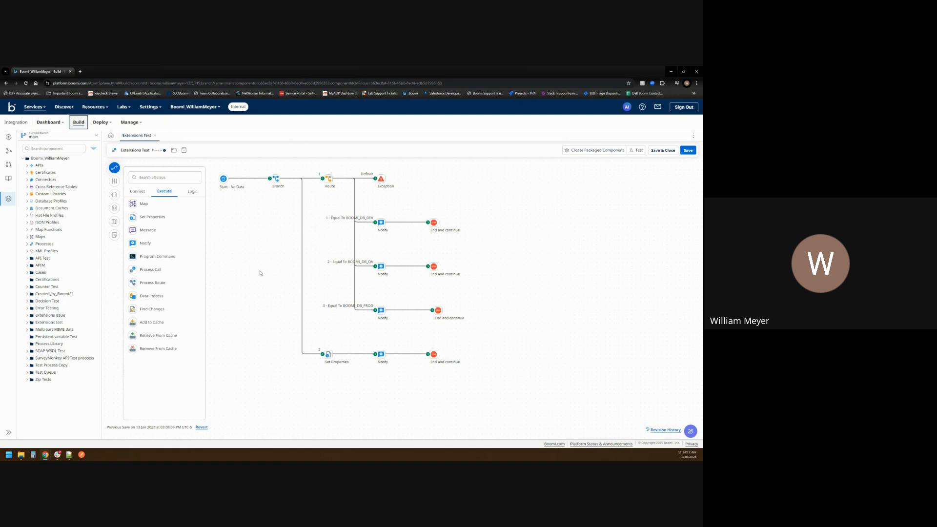
{"action": "left_click", "coordinate": [61, 136]}
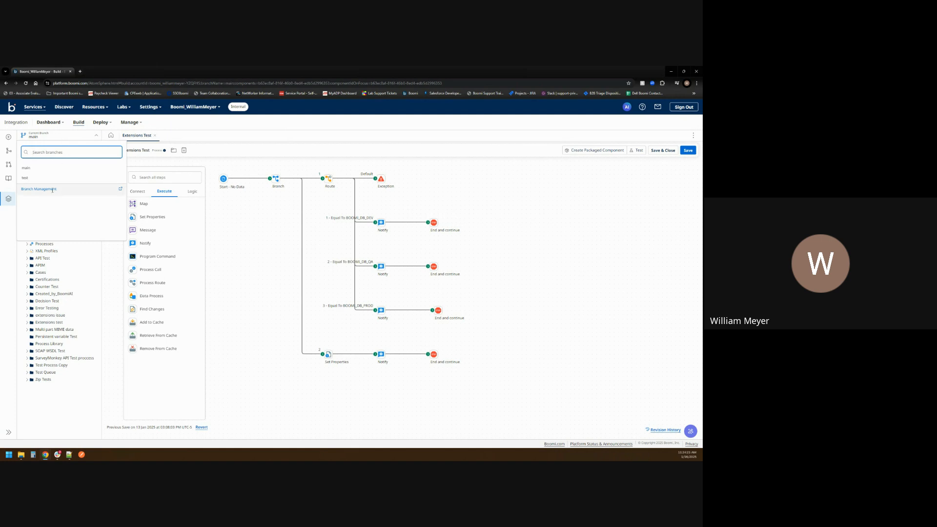
{"action": "left_click", "coordinate": [120, 195]}
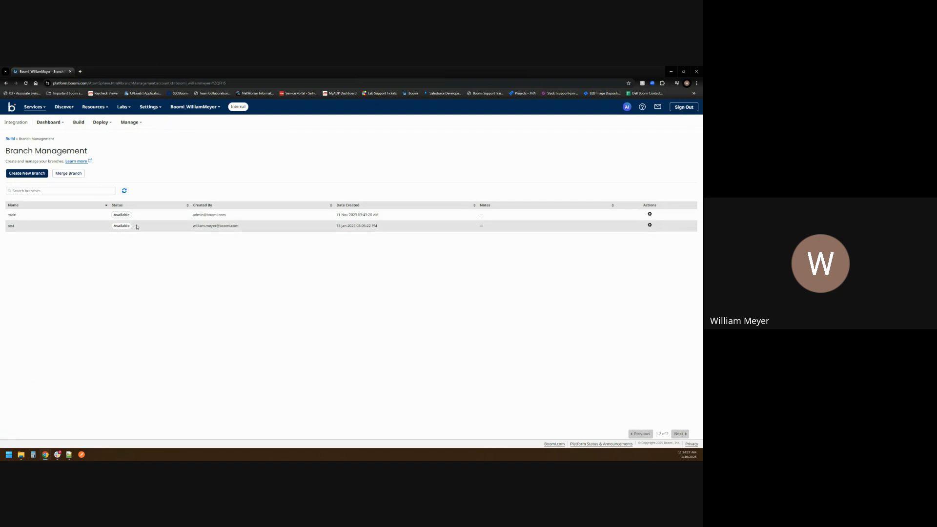
{"action": "left_click", "coordinate": [650, 225]}
{"action": "left_click", "coordinate": [630, 262]}
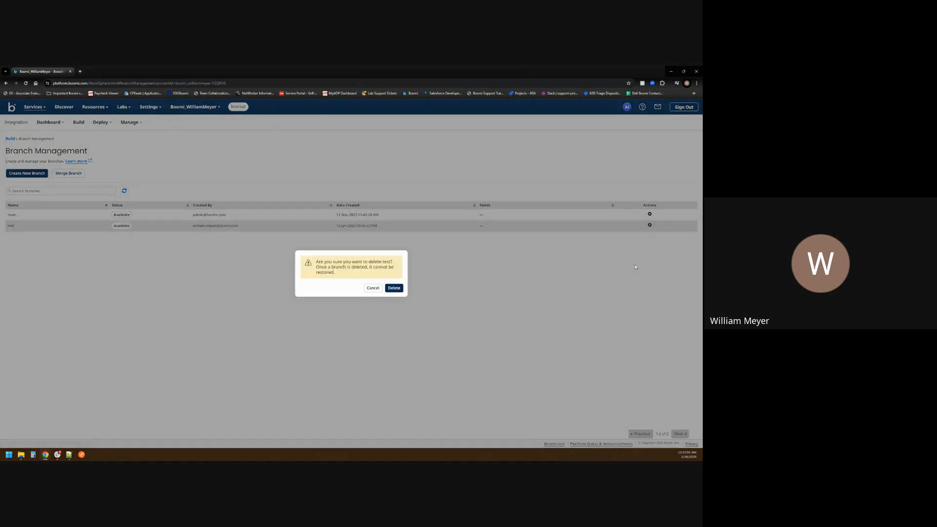
{"action": "left_click", "coordinate": [393, 288]}
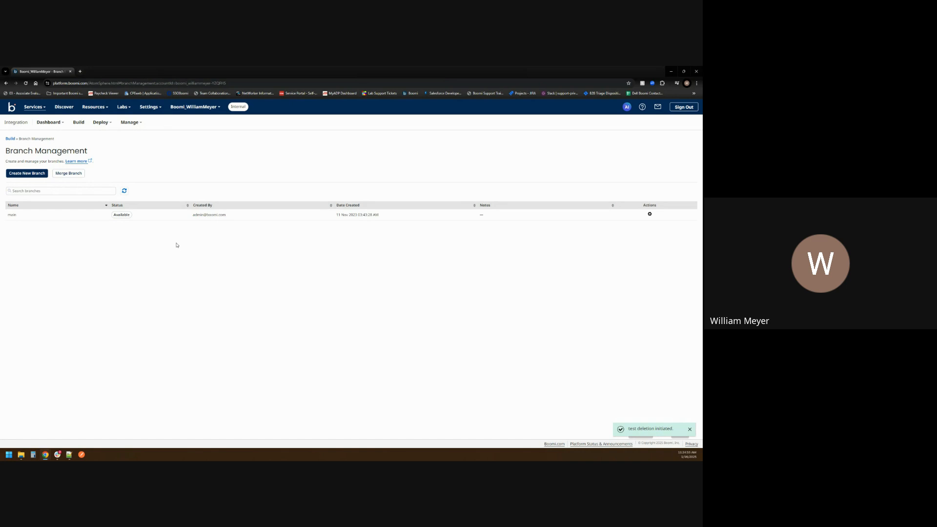
Step: Create a new branch named test with main as its source branch
{"action": "left_click", "coordinate": [35, 174]}
{"action": "left_click", "coordinate": [351, 239]}
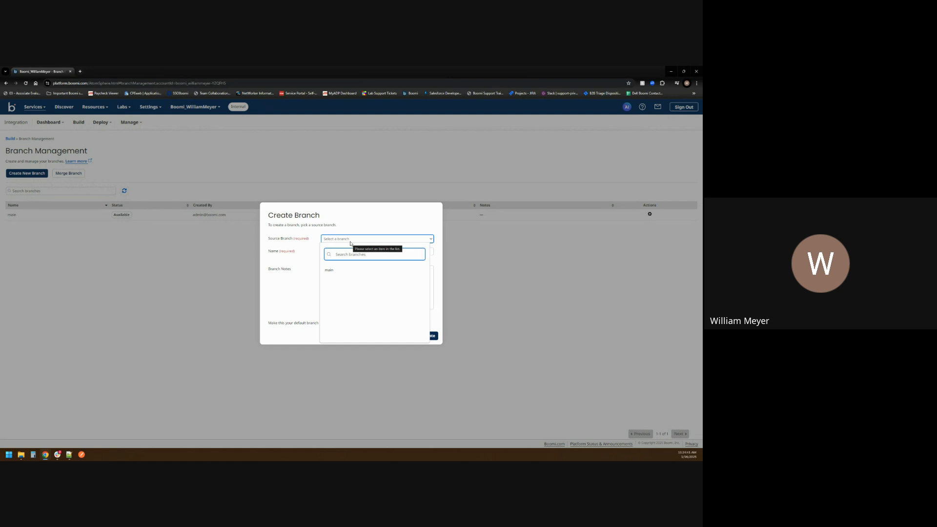
{"action": "left_click", "coordinate": [337, 272]}
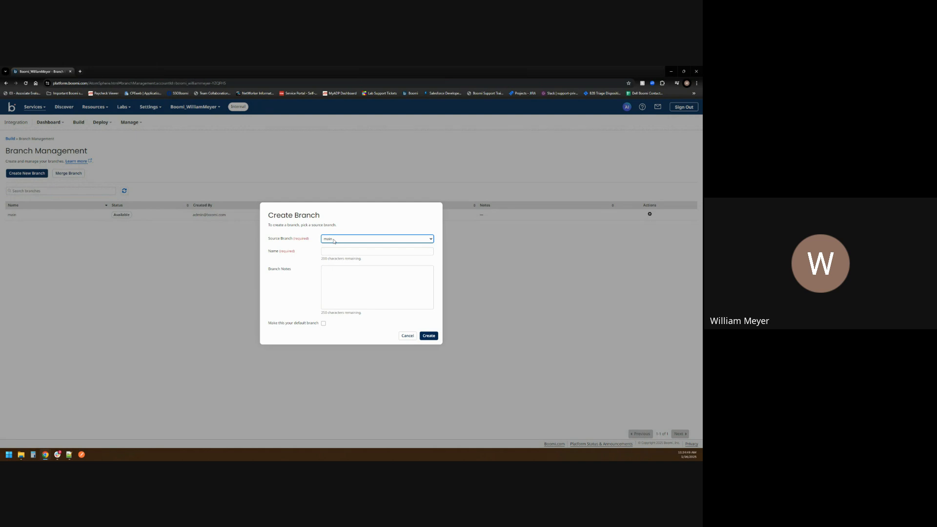
{"action": "left_click", "coordinate": [336, 251]}
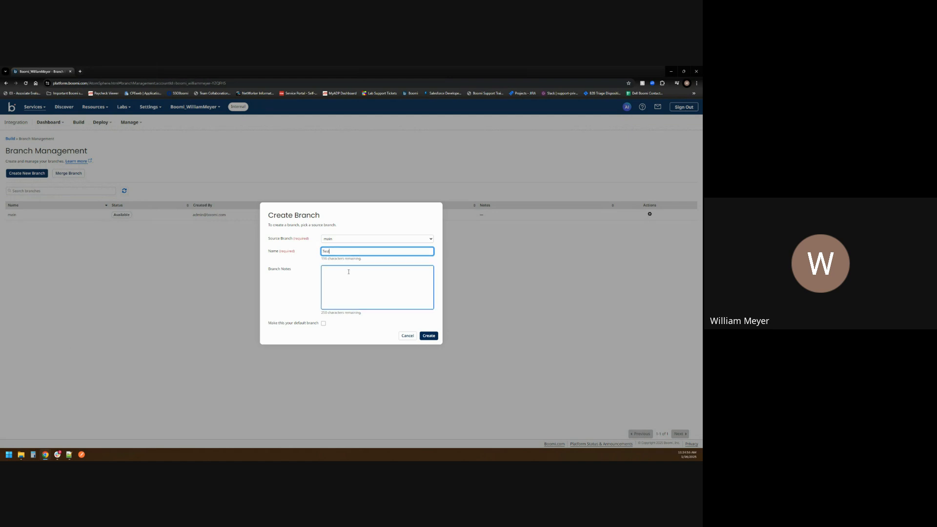
{"action": "left_click", "coordinate": [428, 336]}
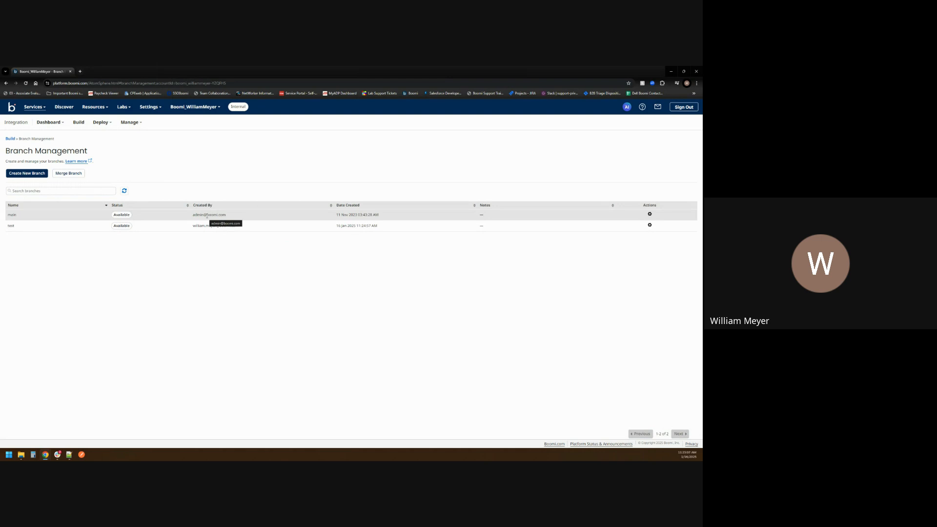
Step: Return to the Build page and switch the current branch from main to test
{"action": "left_click", "coordinate": [82, 124]}
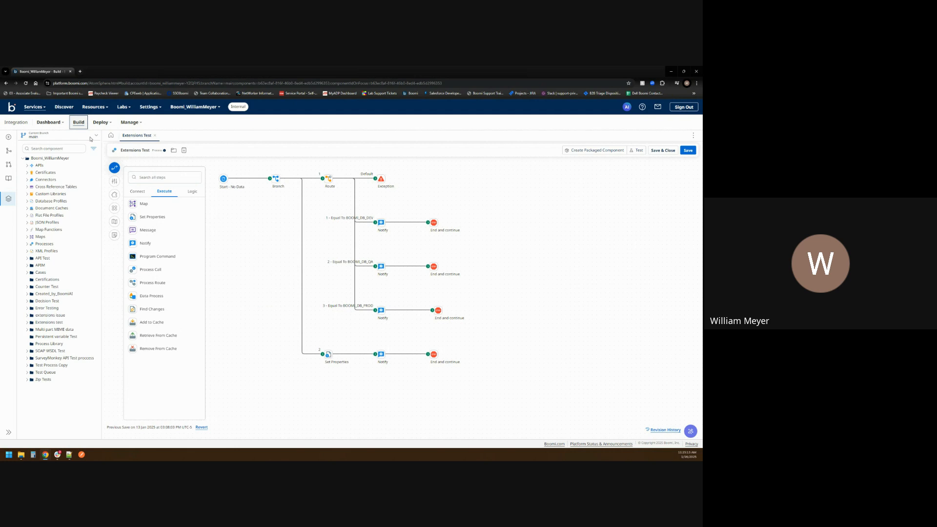
{"action": "left_click", "coordinate": [93, 136]}
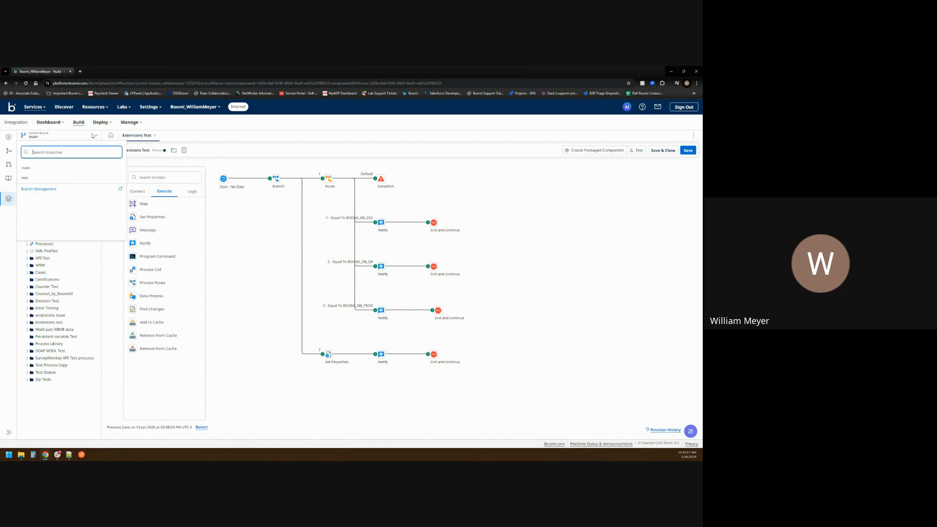
{"action": "left_click", "coordinate": [41, 179]}
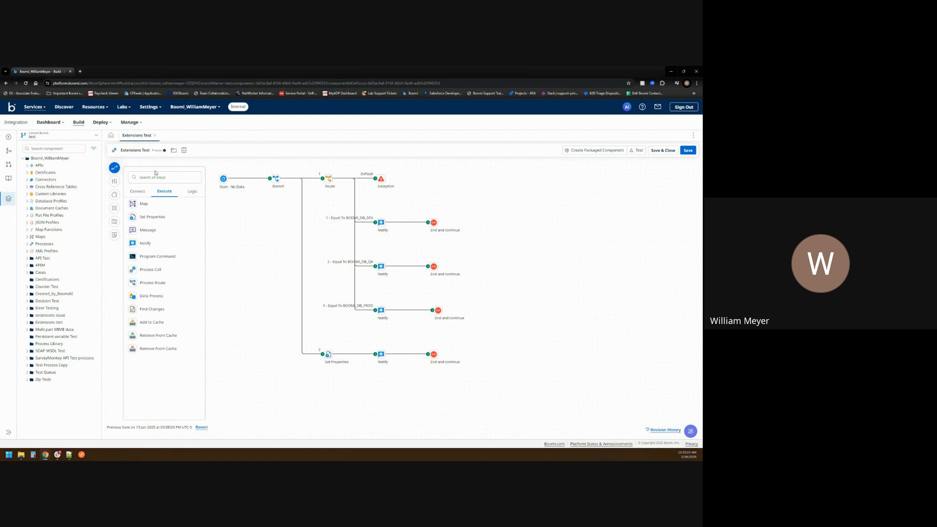
Step: Check which branch the Extensions Test process revision belongs to in its revision history
{"action": "left_click", "coordinate": [667, 431]}
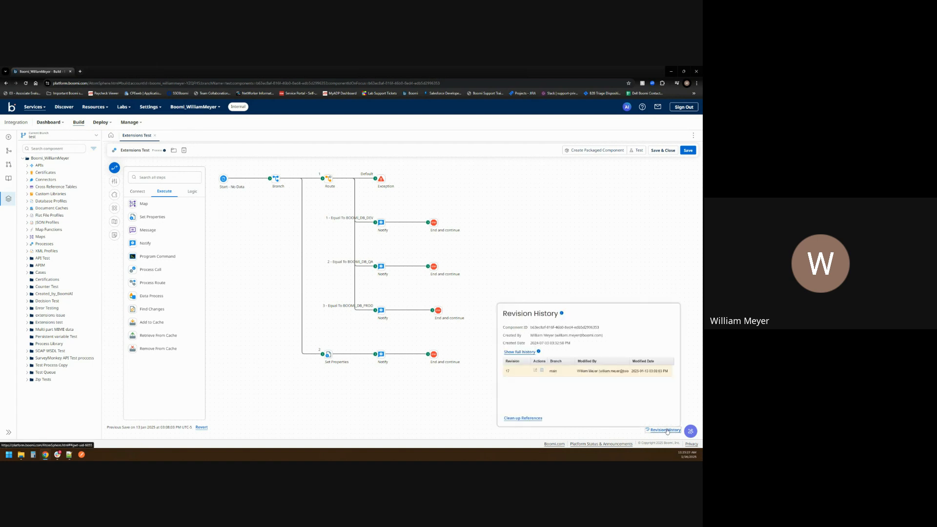
{"action": "double_click", "coordinate": [551, 372]}
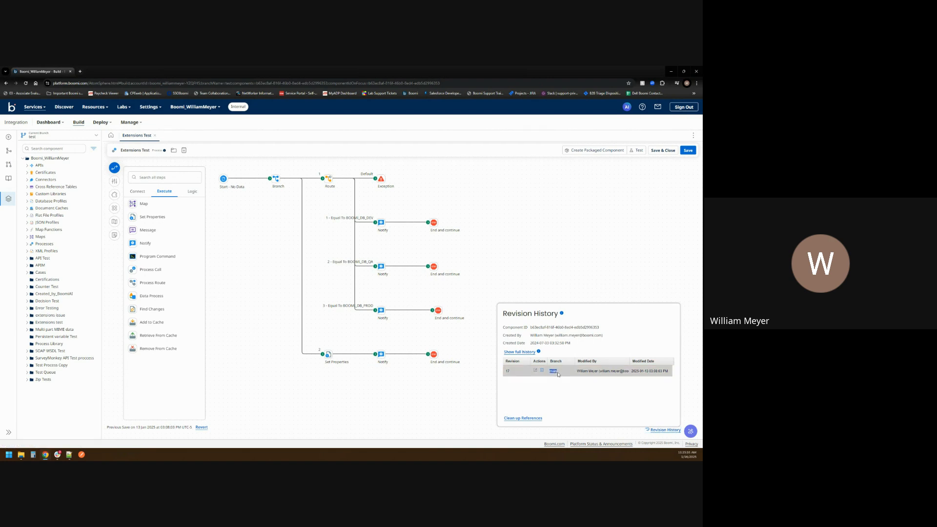
{"action": "left_click", "coordinate": [446, 383]}
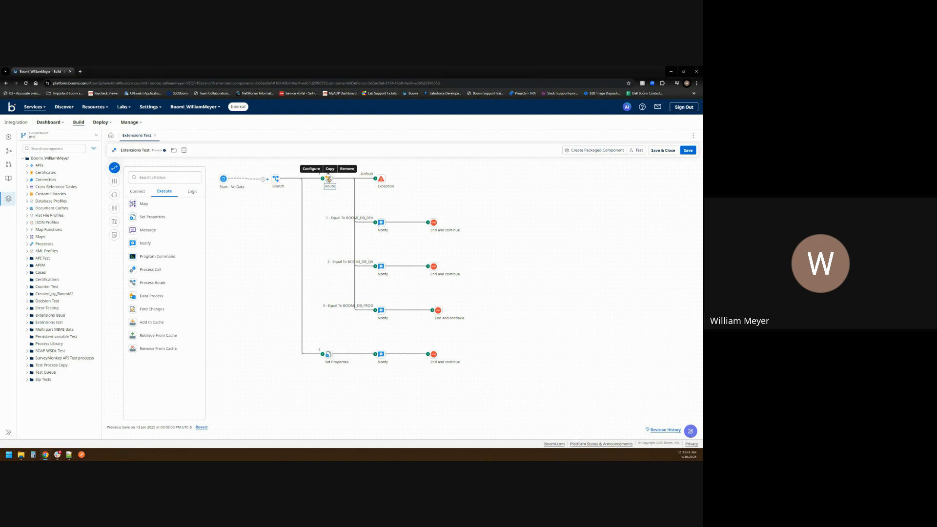
Step: Move the Branch step out of the flow, connect Start directly to Route, and save the Extensions Test process
{"action": "left_click_drag", "start_coordinate": [286, 182], "coordinate": [281, 234]}
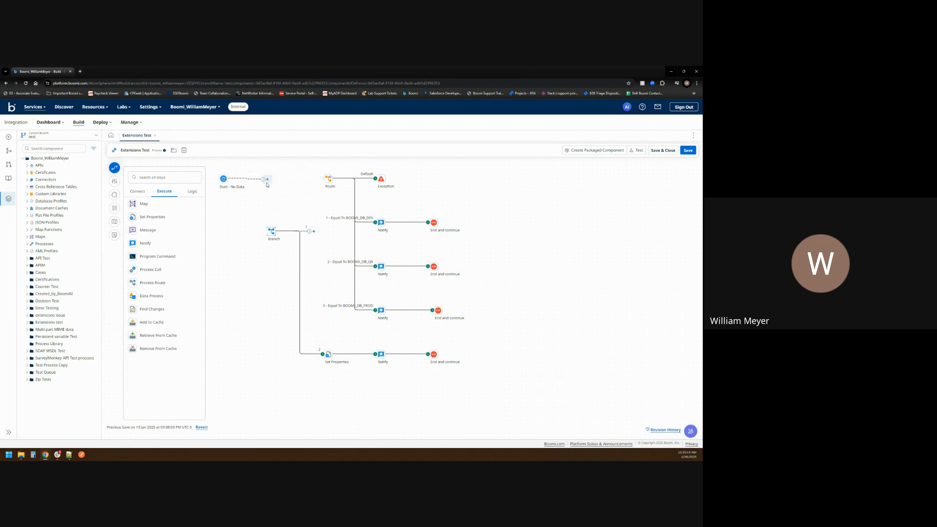
{"action": "left_click_drag", "start_coordinate": [328, 178], "coordinate": [328, 178]}
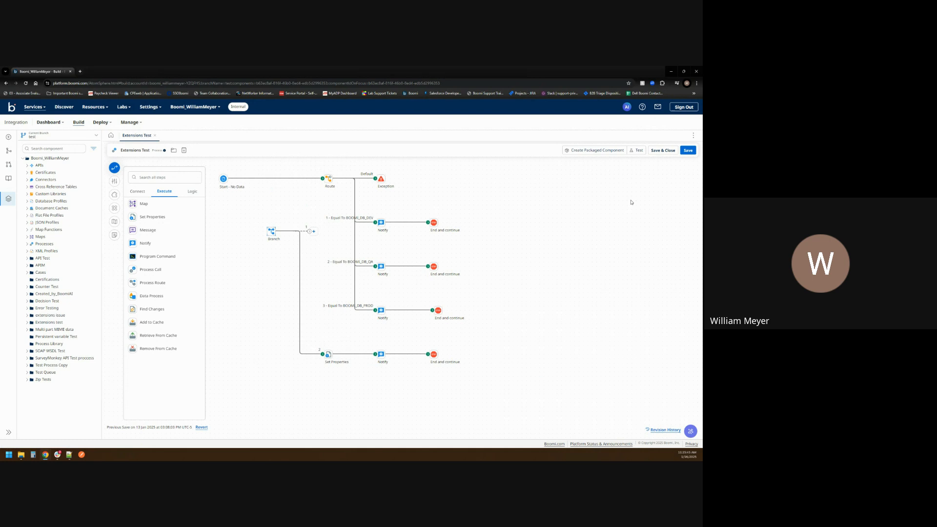
{"action": "left_click", "coordinate": [688, 150]}
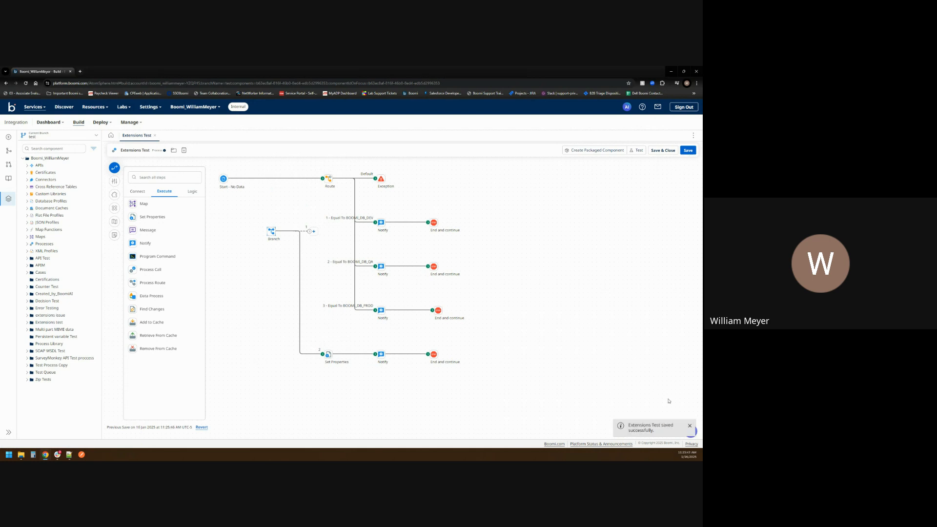
Step: Examine the revision history for the newly saved revision and the branch it belongs to
{"action": "left_click", "coordinate": [663, 430]}
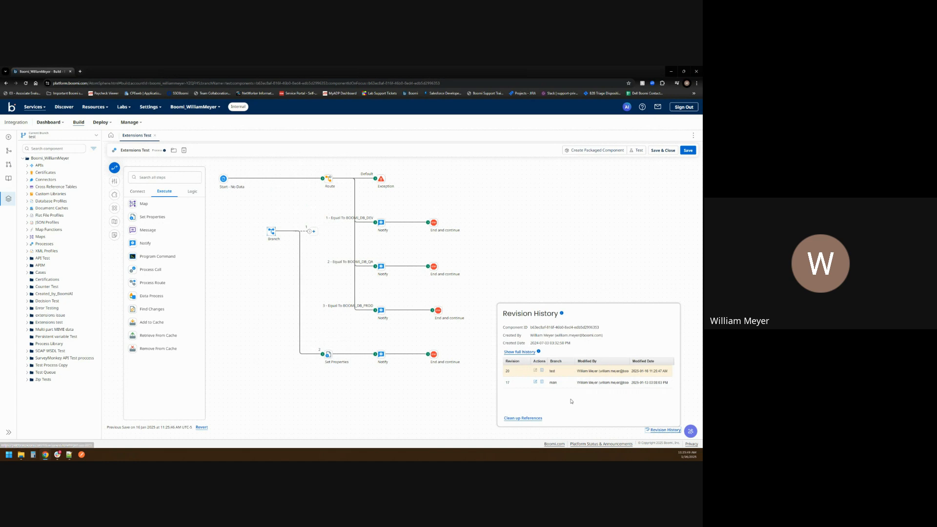
{"action": "double_click", "coordinate": [559, 372]}
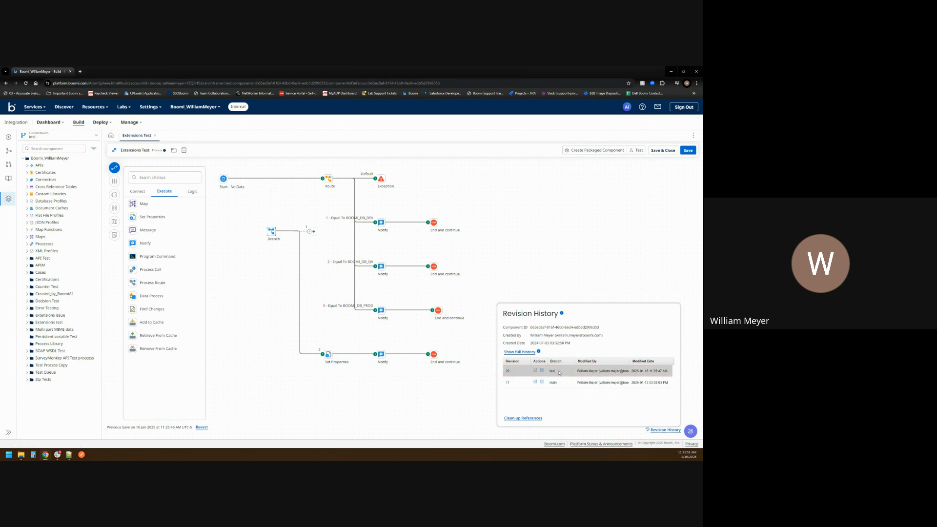
{"action": "left_click", "coordinate": [529, 279]}
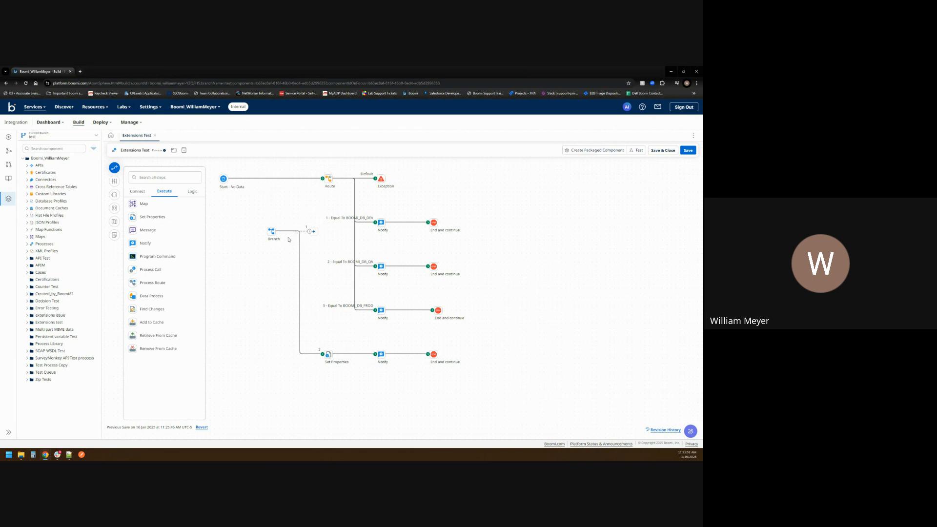
Step: Switch to the main branch and review the process's flow and revision history there
{"action": "left_click", "coordinate": [77, 140]}
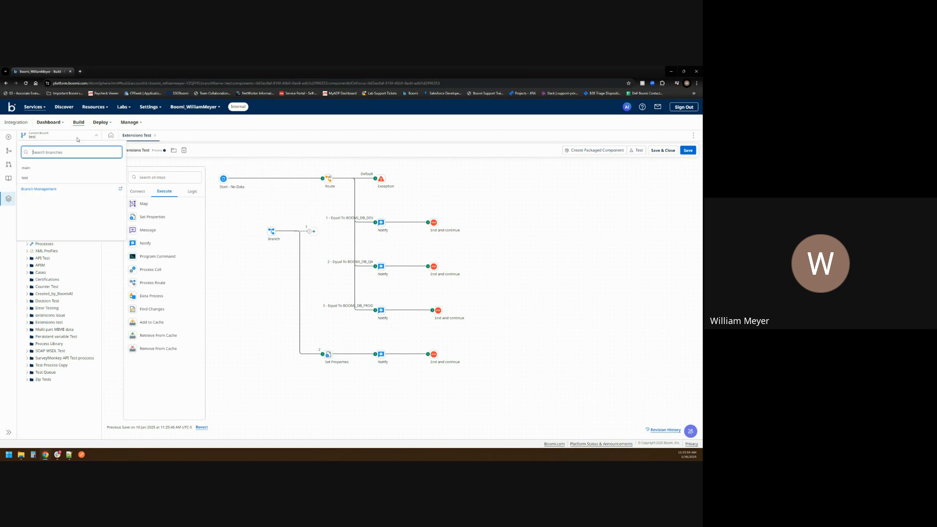
{"action": "left_click", "coordinate": [41, 170]}
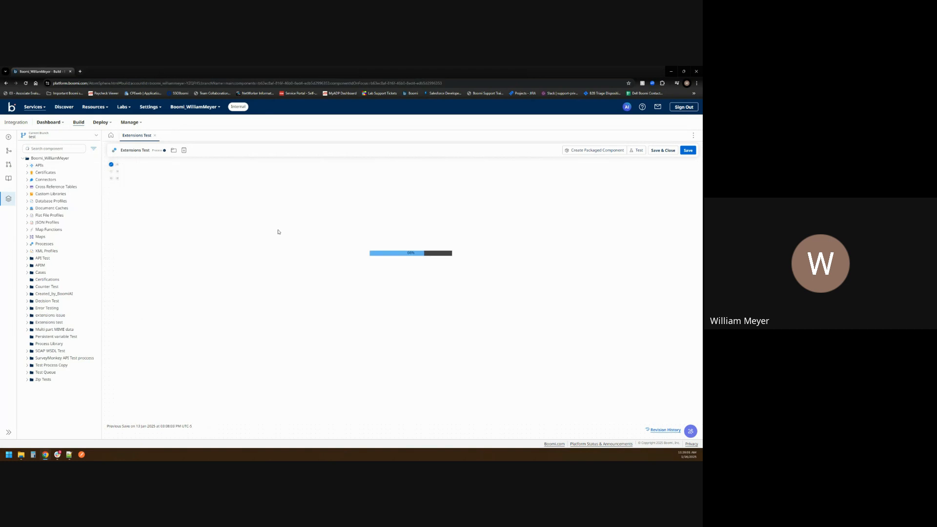
{"action": "left_click", "coordinate": [668, 431]}
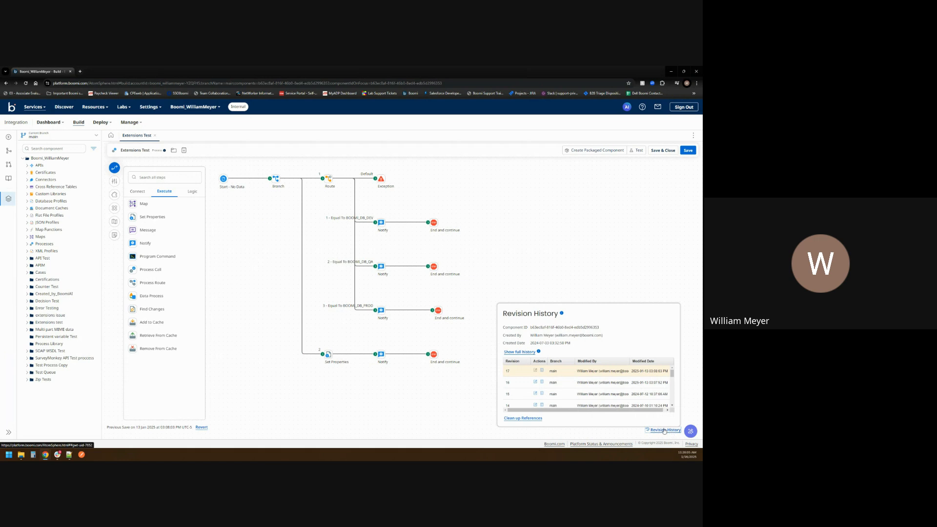
{"action": "left_click", "coordinate": [468, 383]}
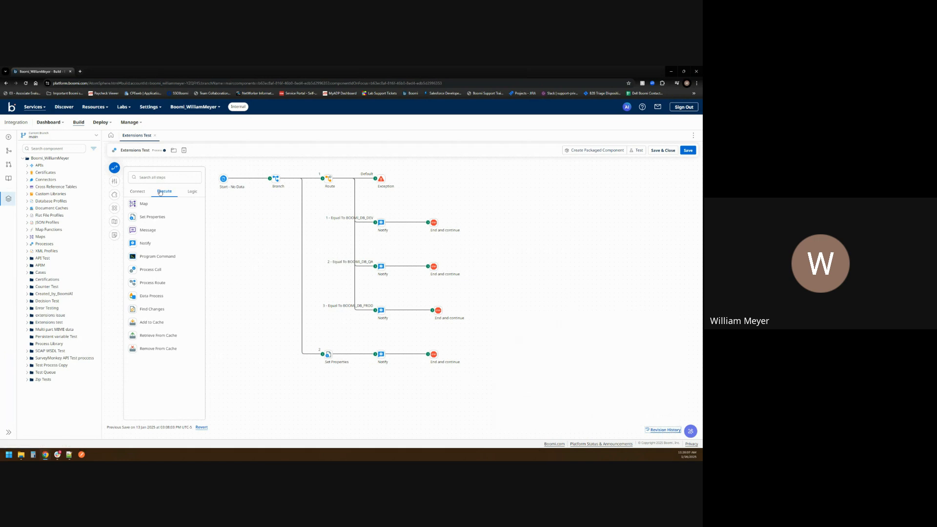
Step: Switch back to the test branch and review its version of the process and revision history
{"action": "left_click", "coordinate": [58, 135]}
{"action": "left_click", "coordinate": [56, 178]}
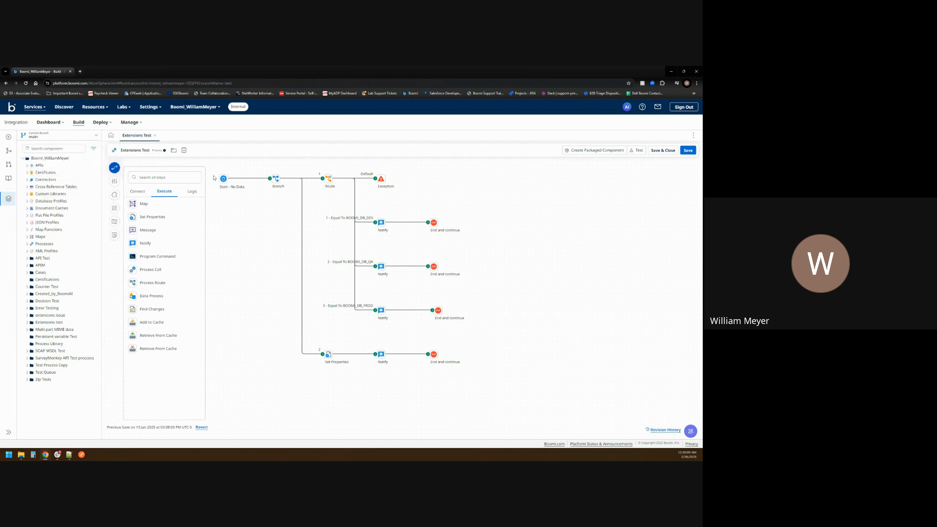
{"action": "left_click", "coordinate": [661, 432]}
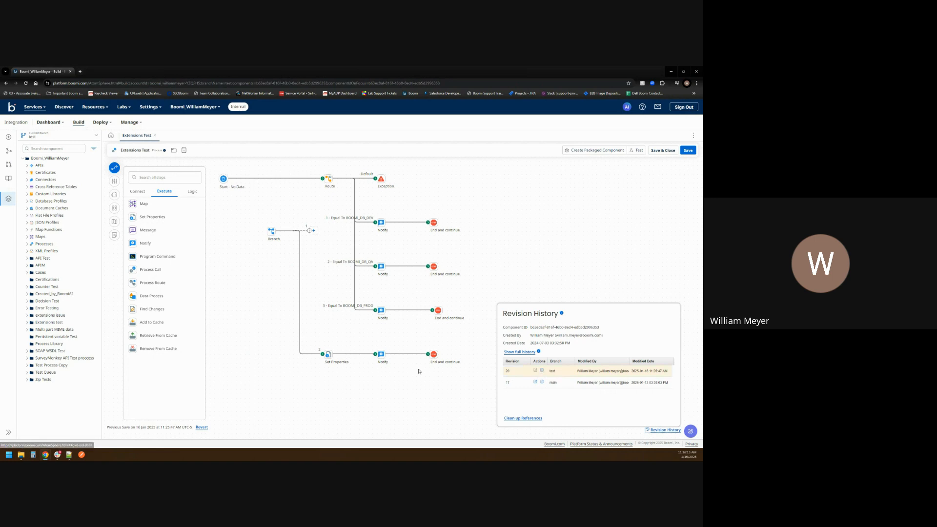
{"action": "left_click", "coordinate": [439, 371]}
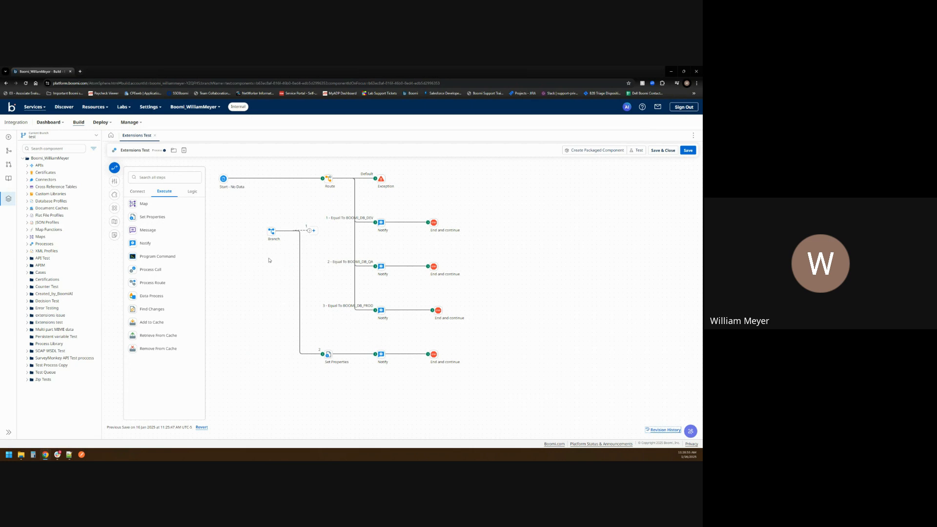
Step: From Branch Management, start a selective merge with test as the source branch and main as the destination, continuing to the change selection
{"action": "left_click", "coordinate": [68, 139]}
{"action": "left_click", "coordinate": [49, 190]}
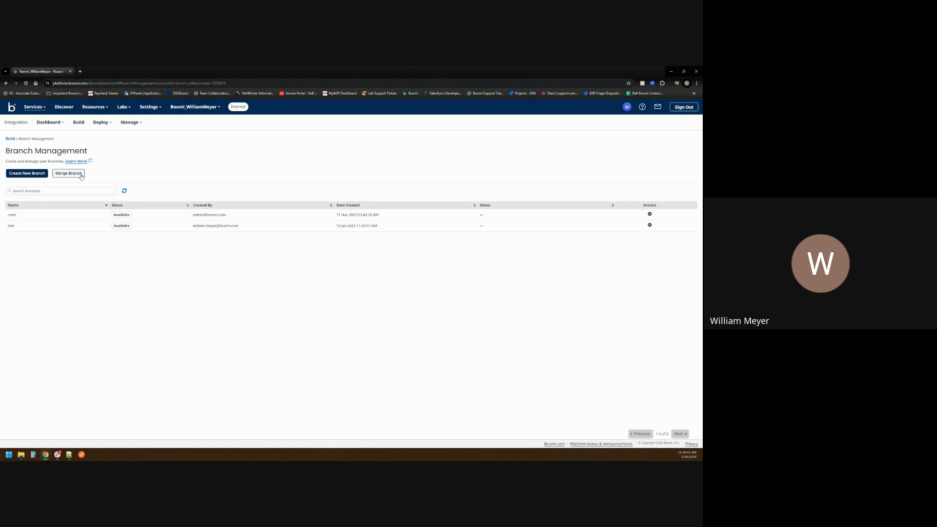
{"action": "left_click", "coordinate": [68, 173]}
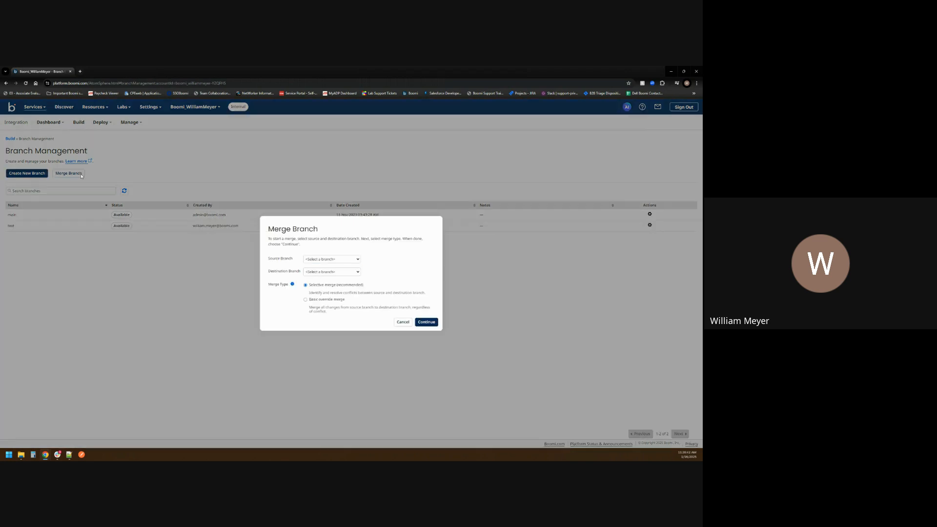
{"action": "left_click", "coordinate": [340, 261]}
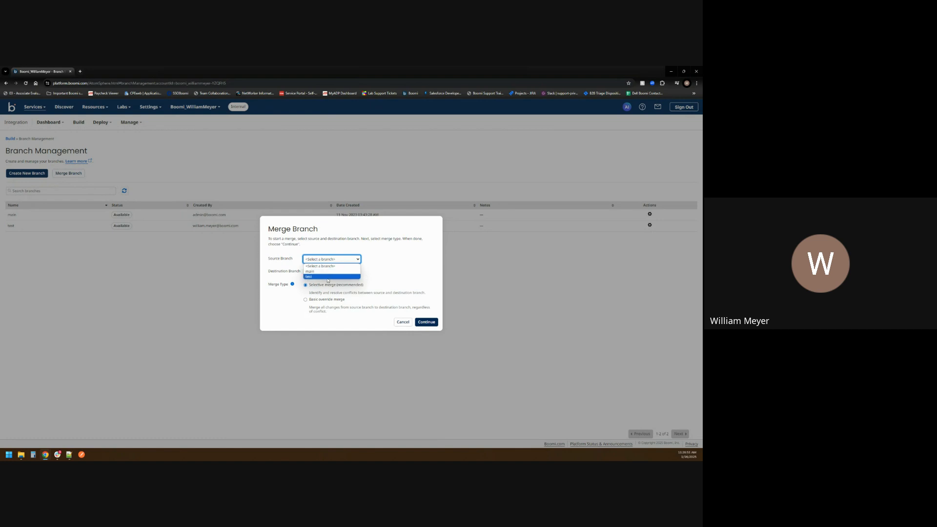
{"action": "left_click", "coordinate": [327, 277]}
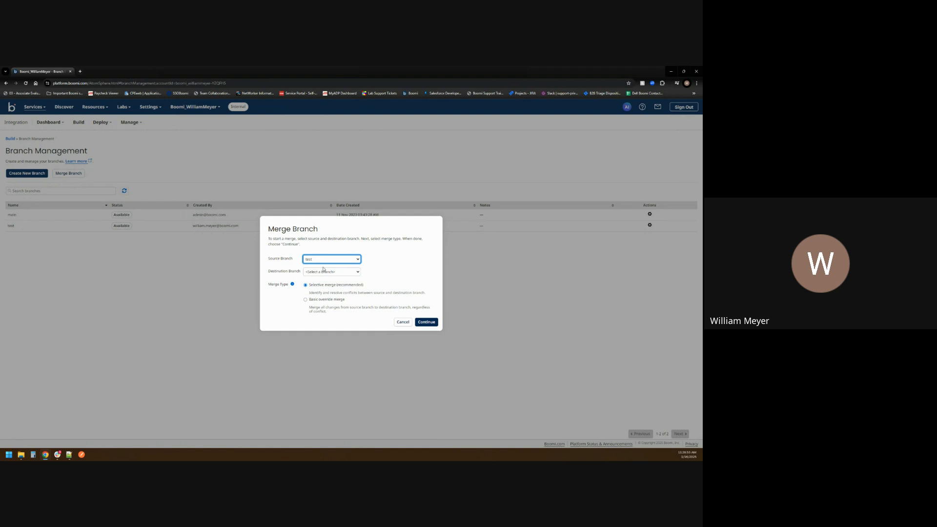
{"action": "left_click", "coordinate": [325, 272]}
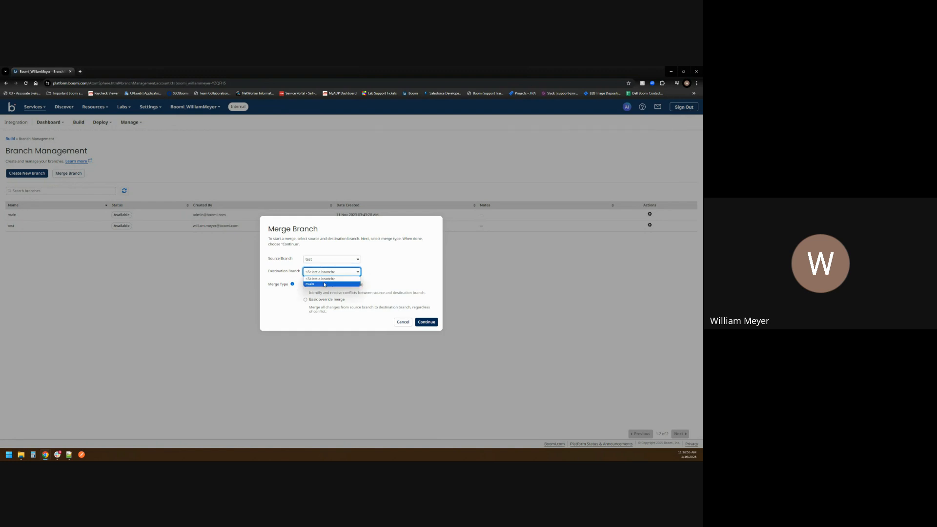
{"action": "left_click", "coordinate": [325, 284]}
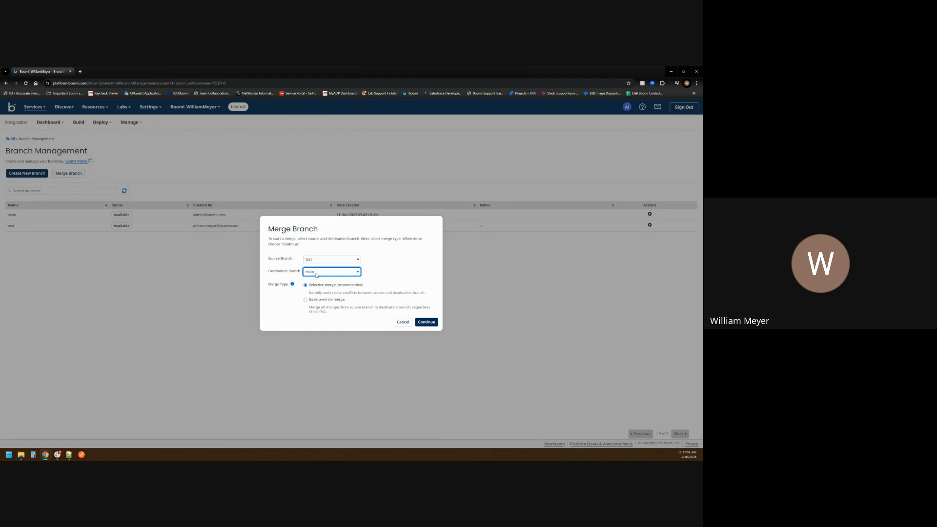
{"action": "left_click", "coordinate": [426, 322]}
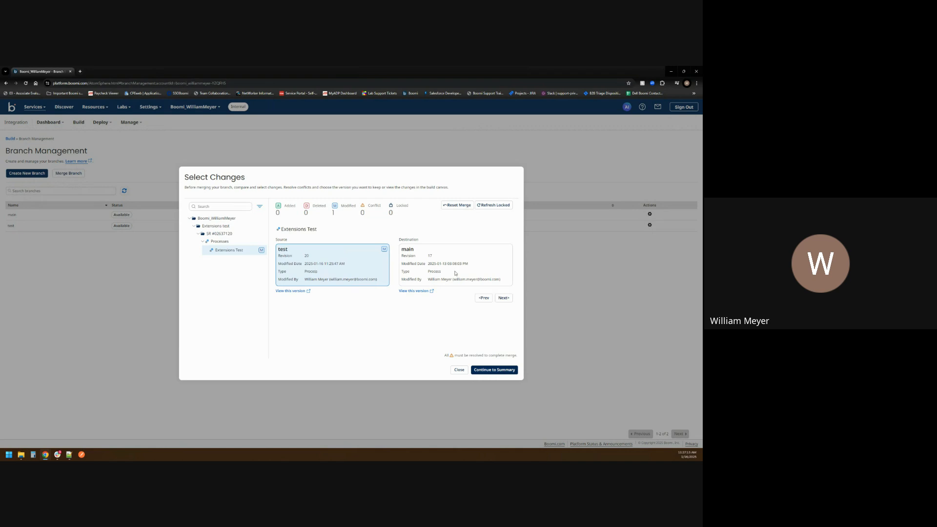
Step: Keep the source version of the Extensions Test process, continue to the summary, and merge the test branch into main
{"action": "left_click", "coordinate": [492, 369]}
{"action": "left_click", "coordinate": [497, 371]}
{"action": "left_click", "coordinate": [500, 371]}
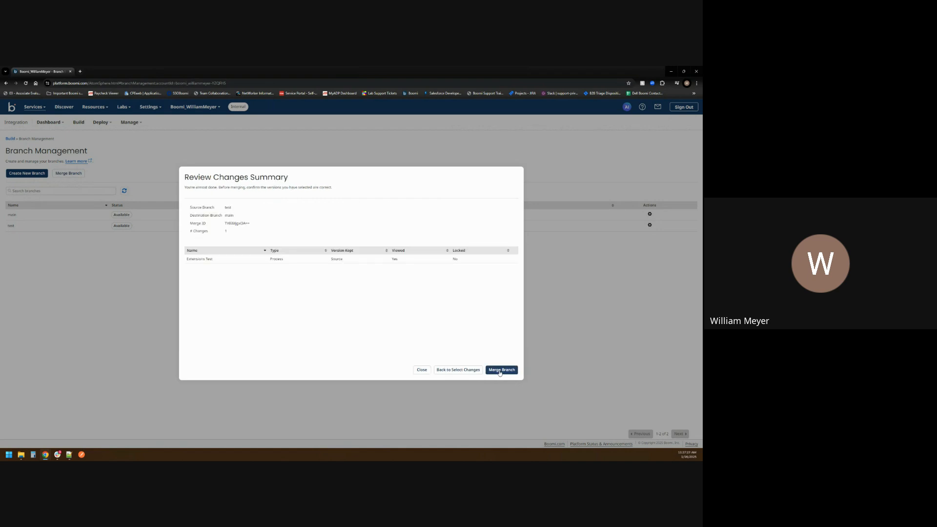
{"action": "left_click", "coordinate": [499, 372]}
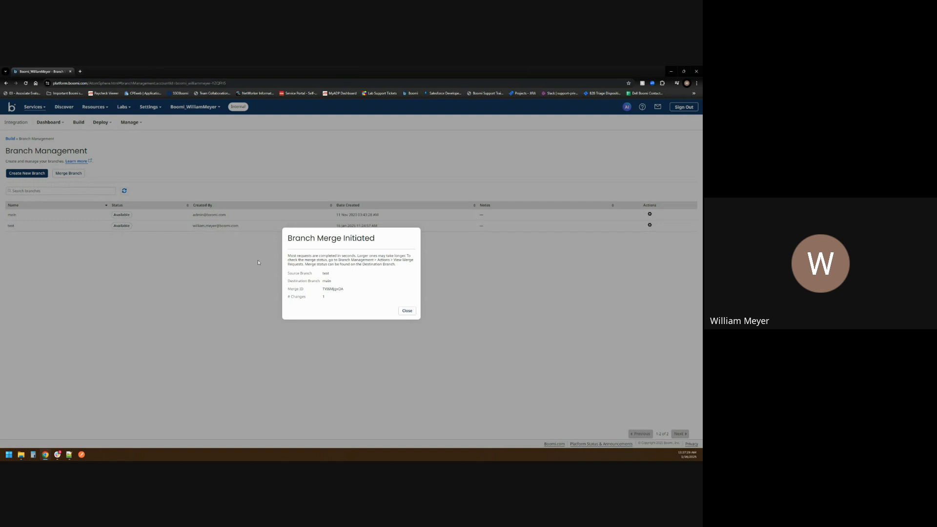
{"action": "left_click", "coordinate": [402, 312]}
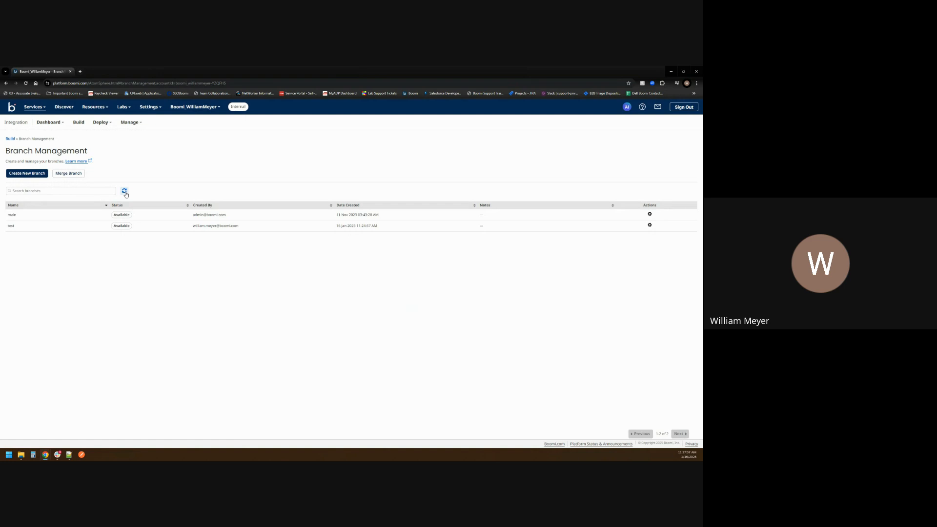
Step: Return to the Extensions Test process in Build and examine its revision history on the main branch
{"action": "left_click", "coordinate": [80, 124]}
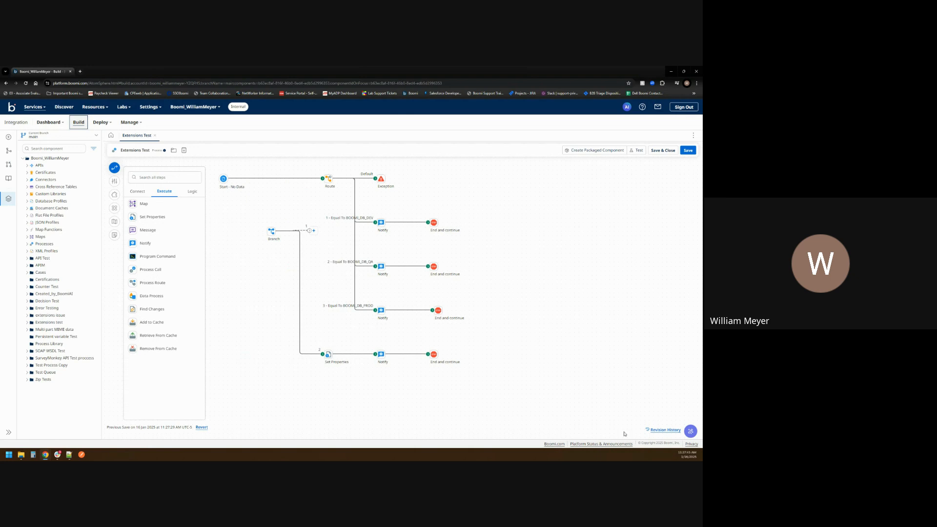
{"action": "left_click", "coordinate": [658, 431]}
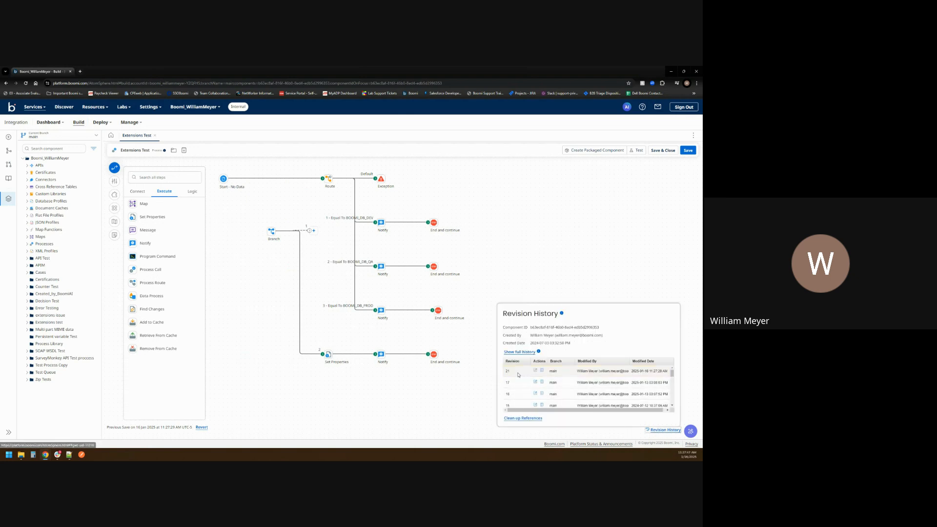
{"action": "left_click", "coordinate": [467, 378]}
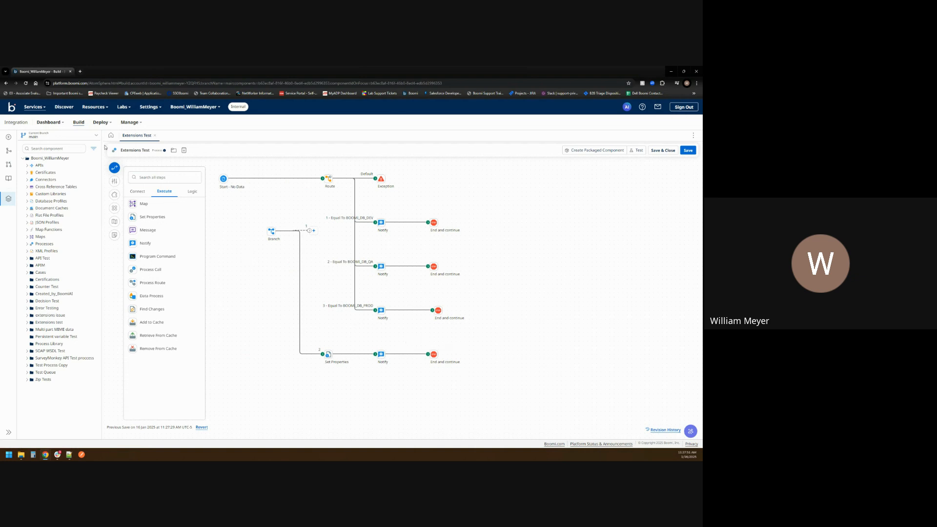
Step: Switch to the test branch to compare its version of the process, and return to the main branch
{"action": "left_click", "coordinate": [73, 135]}
{"action": "left_click", "coordinate": [24, 180]}
{"action": "left_click", "coordinate": [79, 138]}
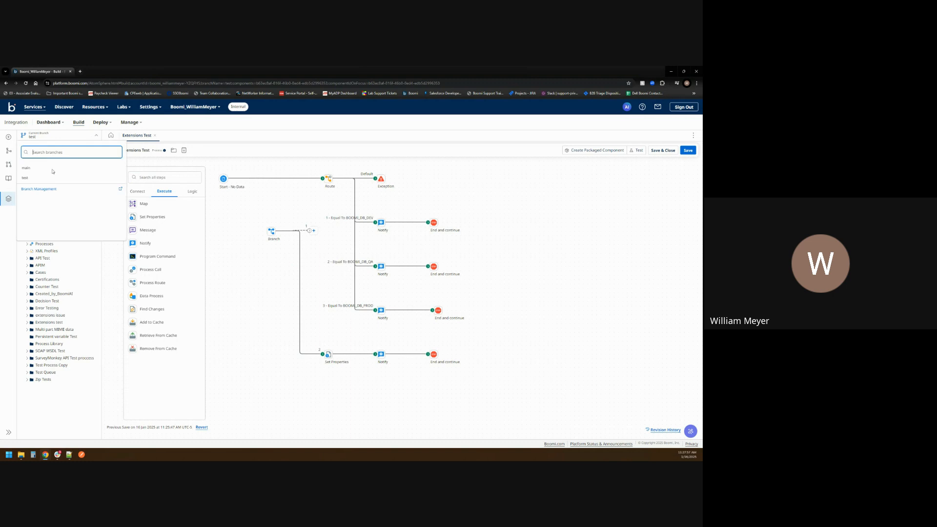
{"action": "left_click", "coordinate": [39, 169]}
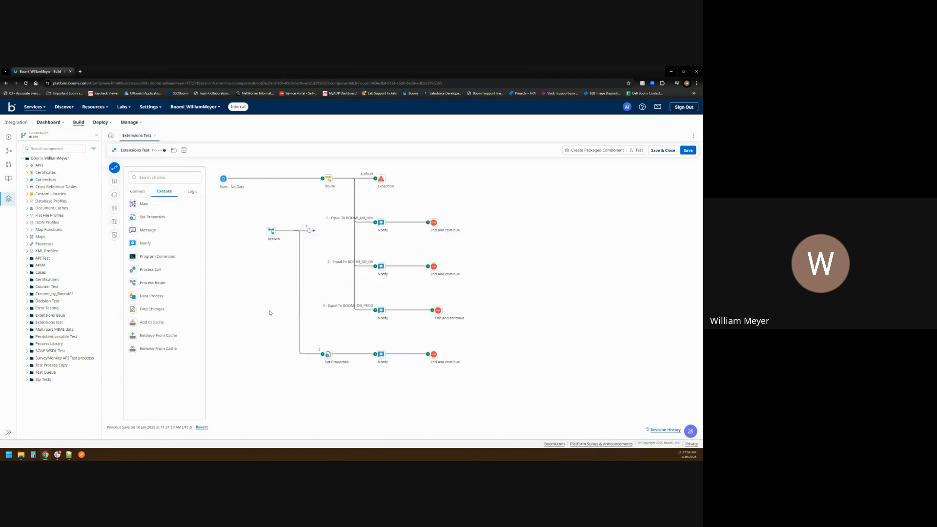